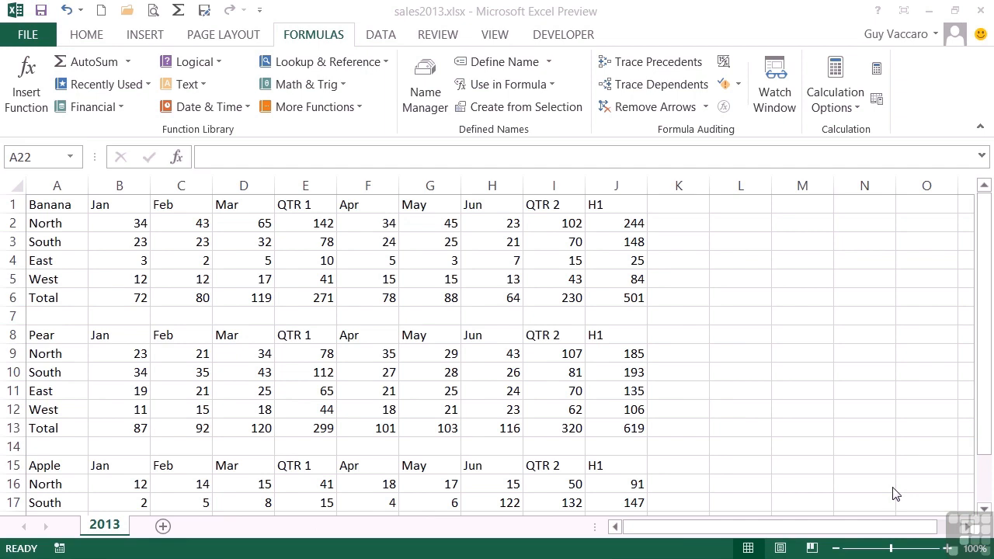
Step: Enter the formula =INDEX(A1:A6,4) in cell L2 to return the fourth entry of the Banana row labels
{"action": "left_click", "coordinate": [744, 225]}
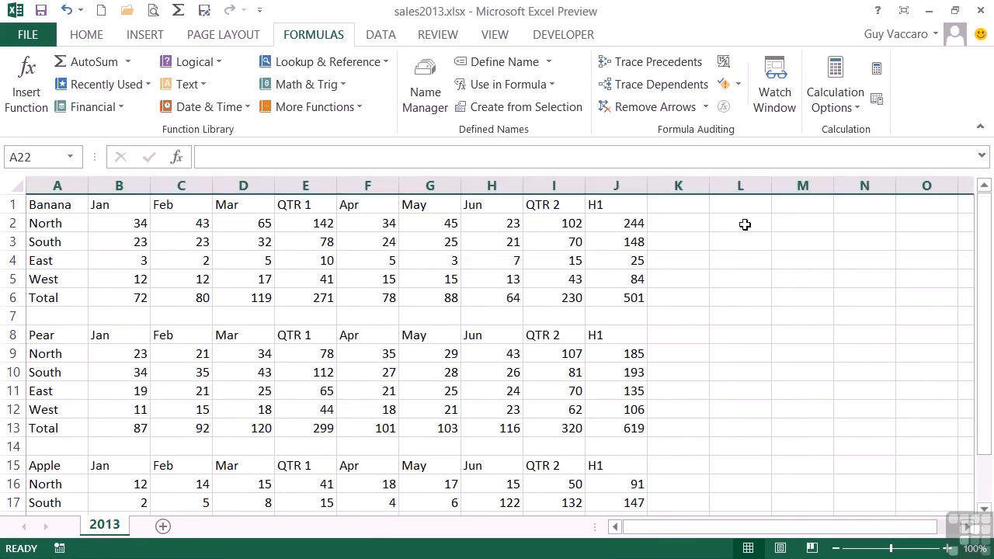
{"action": "left_click", "coordinate": [745, 224]}
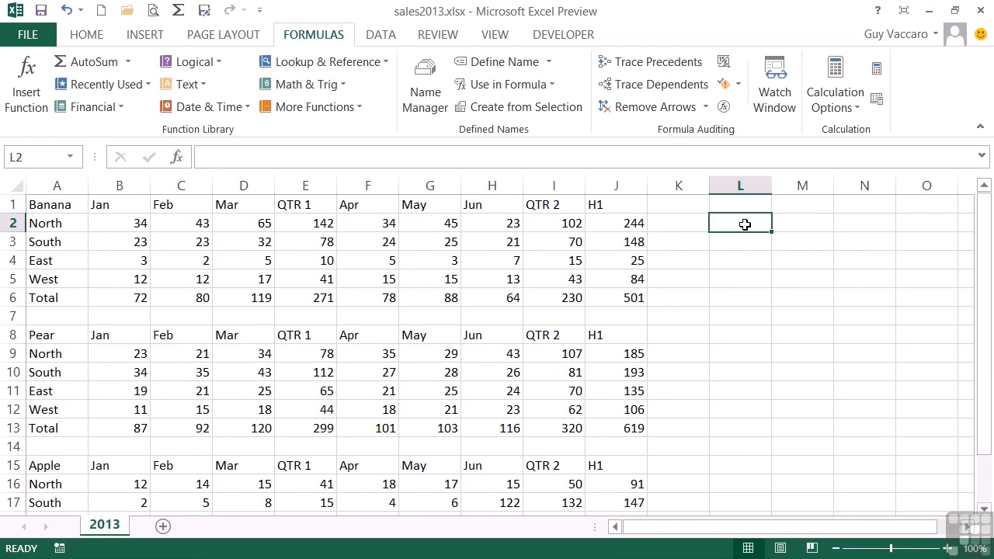
{"action": "type", "text": "=ind"}
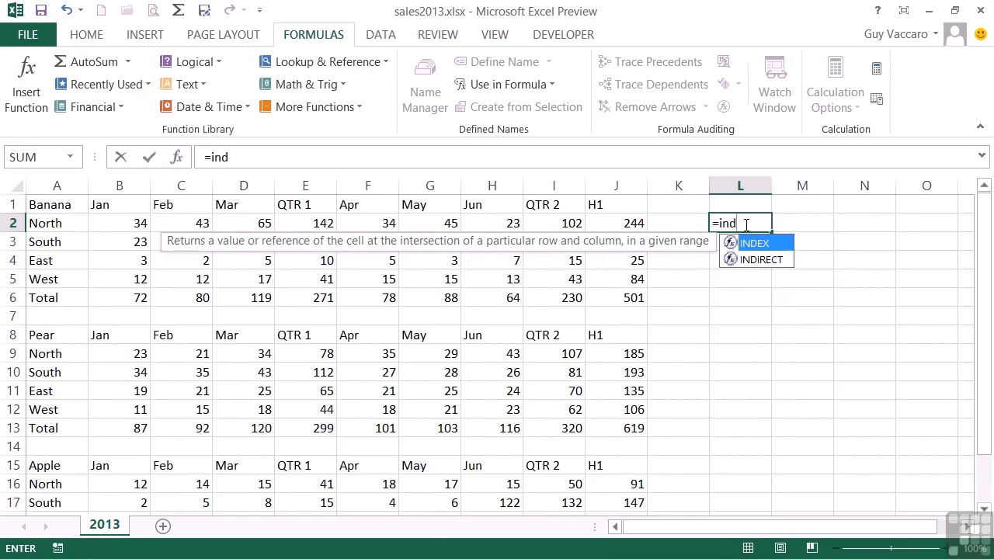
{"action": "type", "text": "ex("}
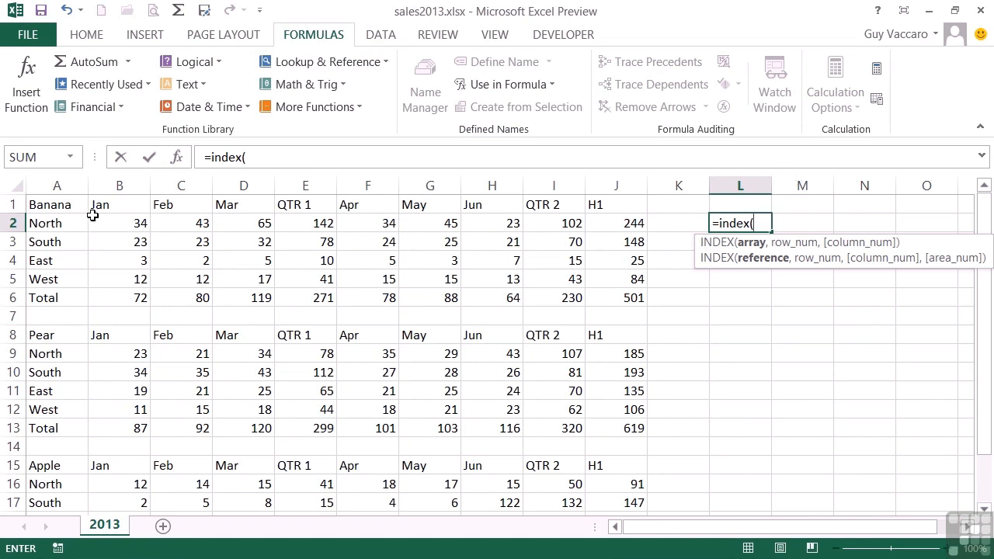
{"action": "left_click_drag", "start_coordinate": [61, 210], "coordinate": [49, 296]}
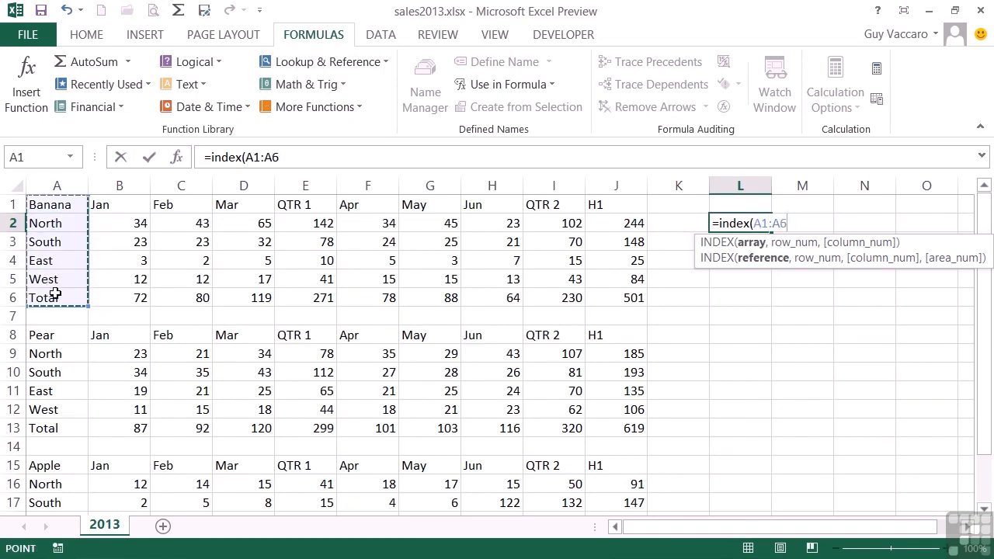
{"action": "type", "text": ","}
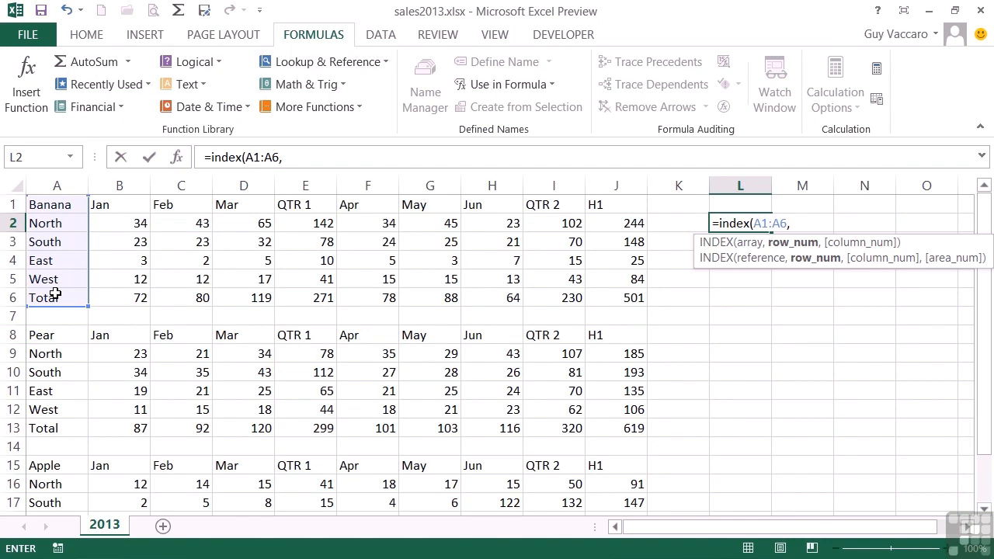
{"action": "type", "text": "4)"}
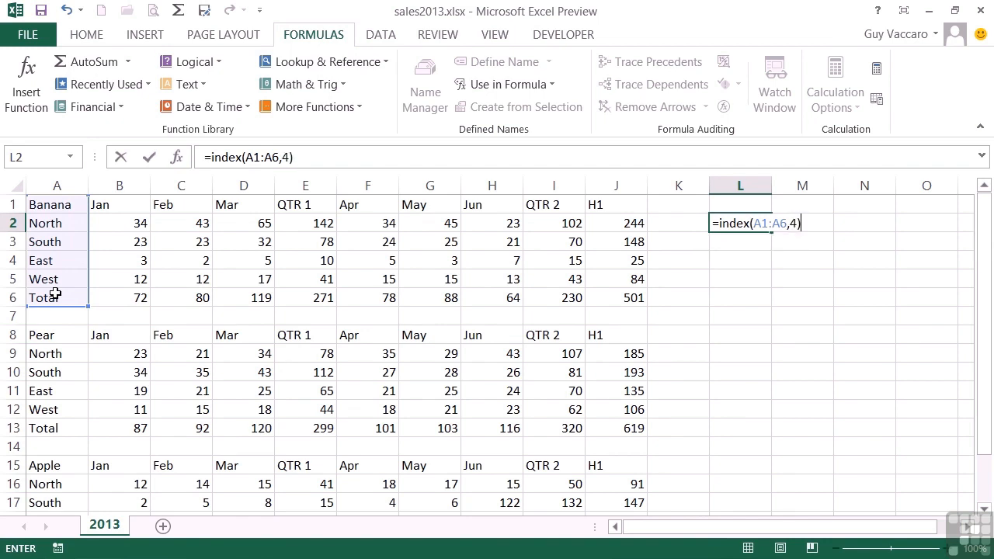
{"action": "key", "text": "Return"}
{"action": "key", "text": "Up"}
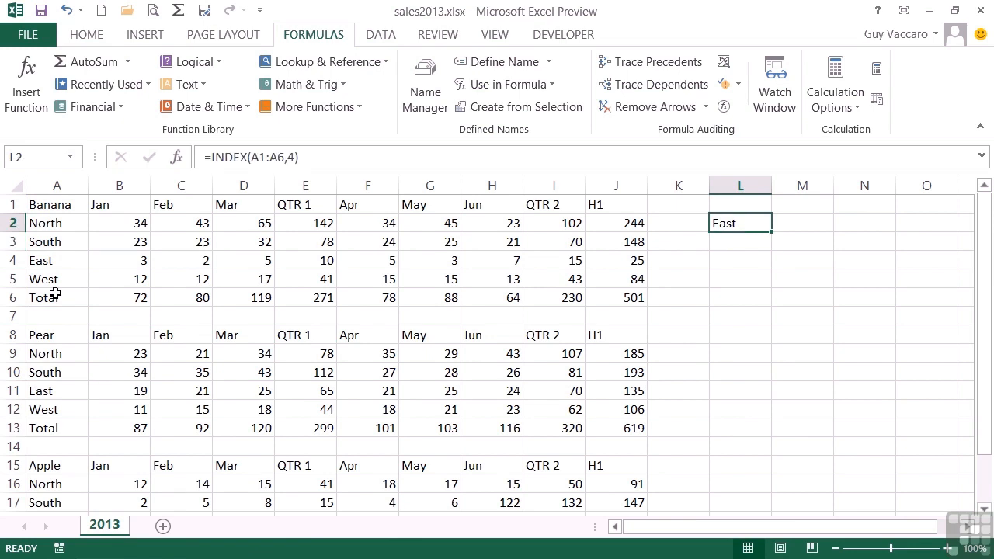
{"action": "double_click", "coordinate": [746, 223]}
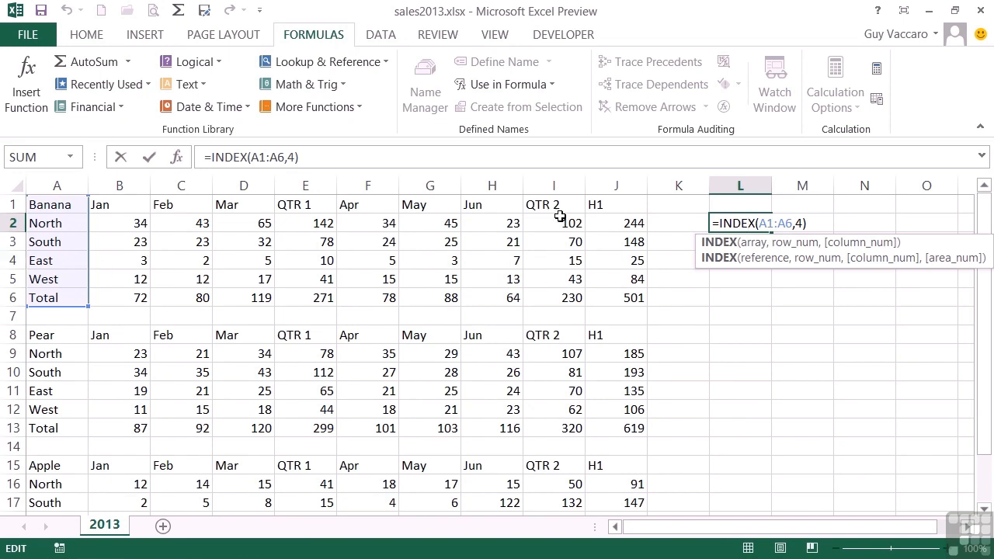
{"action": "left_click", "coordinate": [811, 224]}
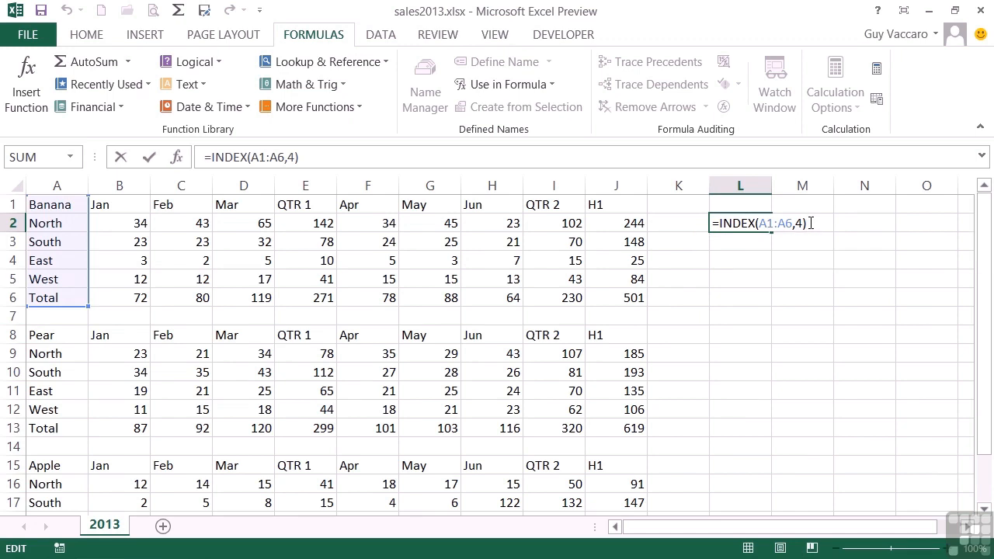
{"action": "key", "text": "Return"}
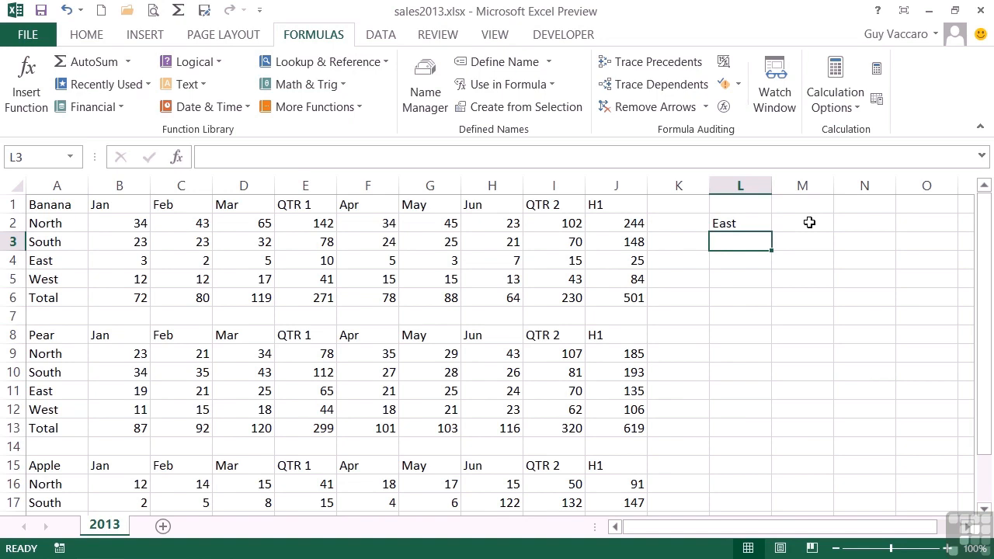
Step: Enter the formula =INDEX(banana,3,7) in cell L3, using the named range banana as the array
{"action": "type", "text": "="}
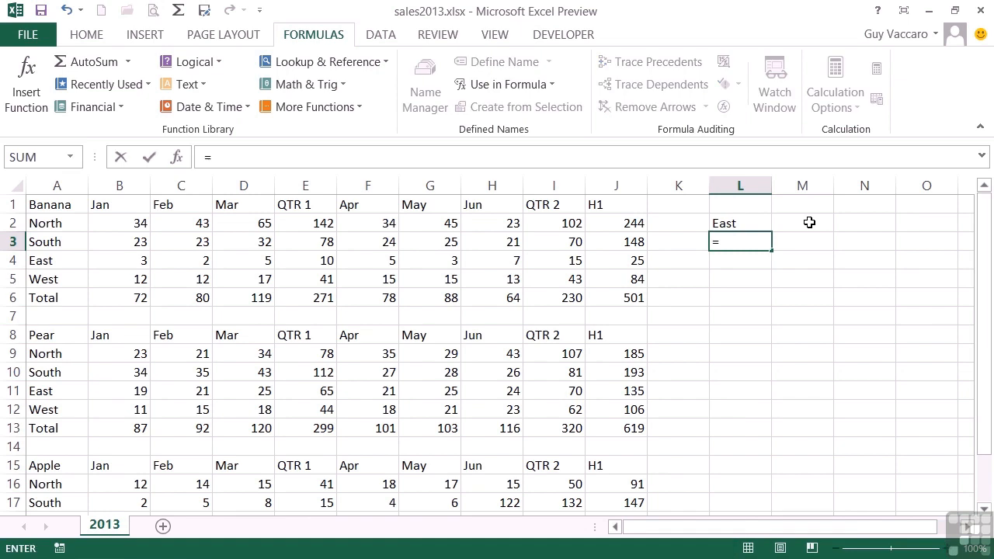
{"action": "type", "text": "index("}
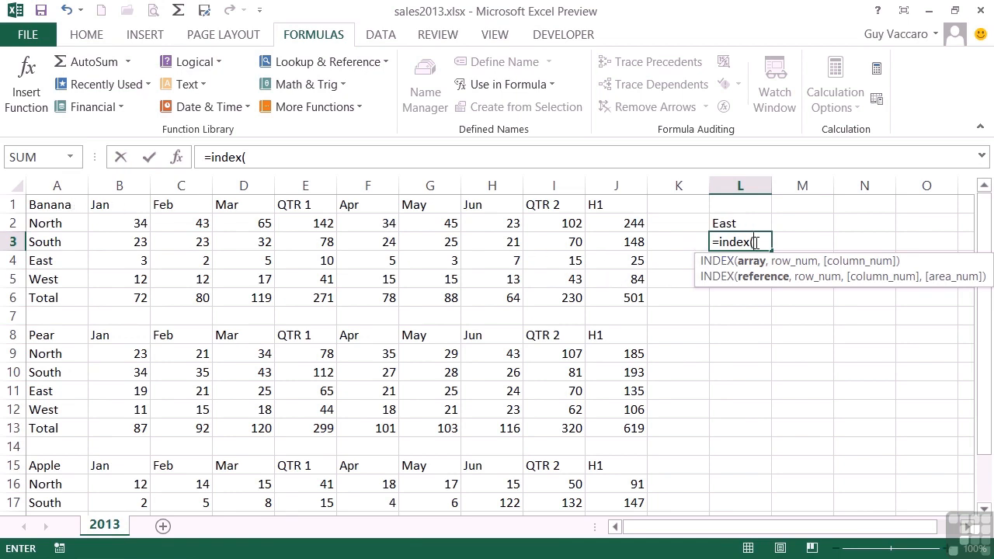
{"action": "type", "text": "ban"}
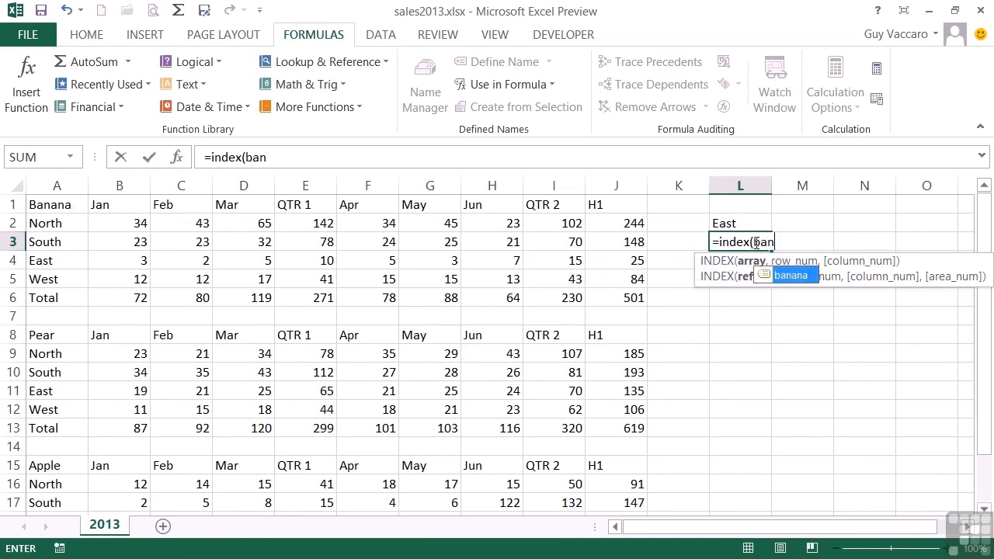
{"action": "key", "text": "Tab"}
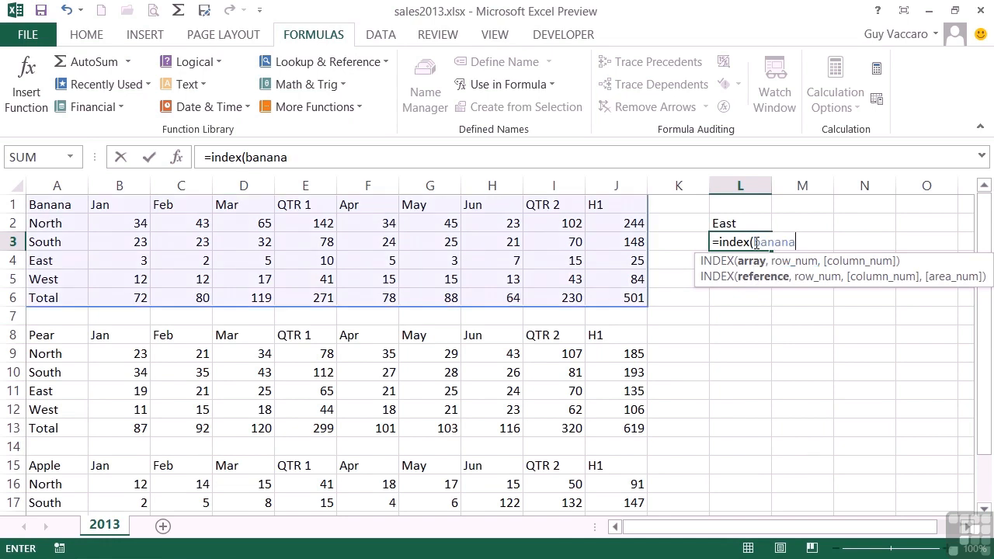
{"action": "type", "text": ","}
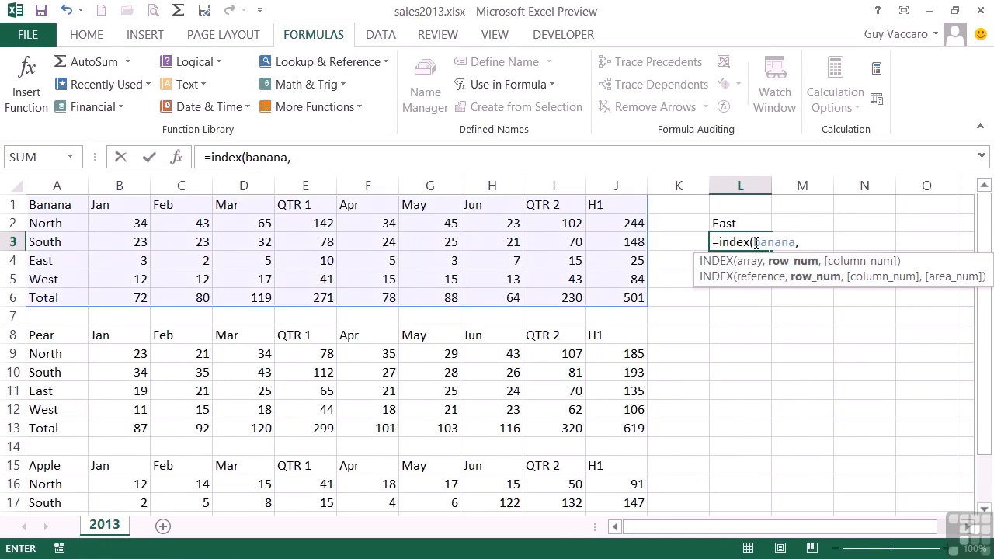
{"action": "type", "text": "3,"}
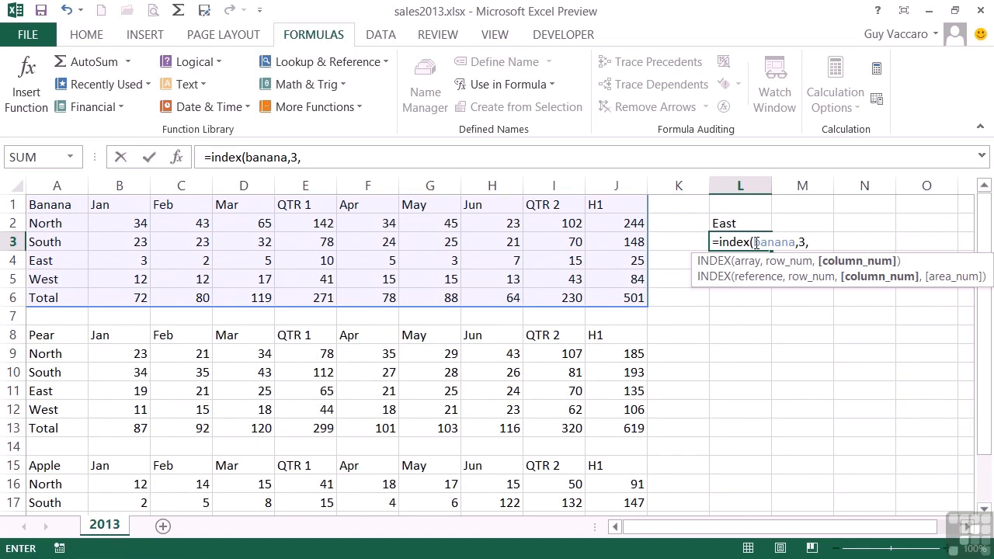
{"action": "type", "text": "7)"}
{"action": "key", "text": "Return"}
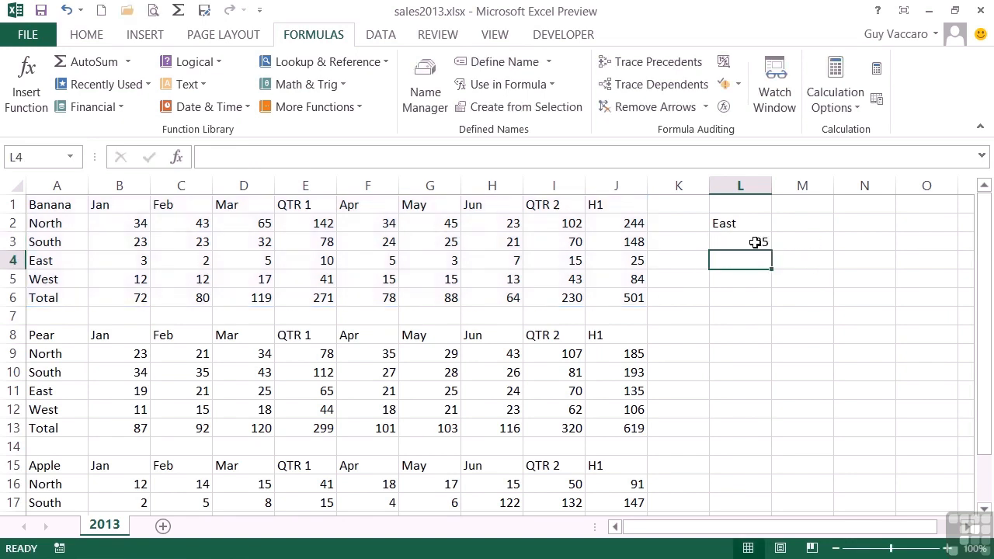
Step: Check the INDEX formula in L3 against the South May banana figure and change its row number to 2
{"action": "left_click", "coordinate": [755, 242]}
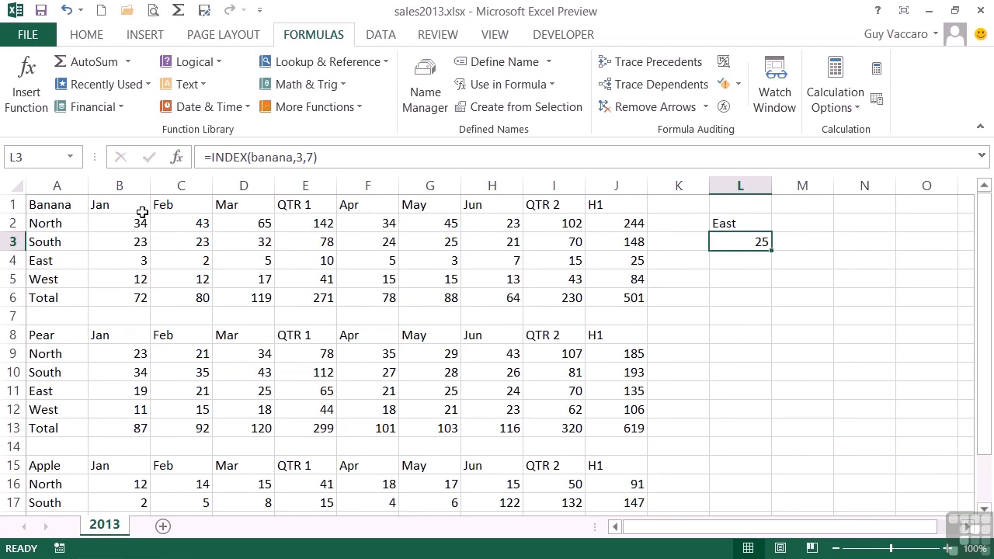
{"action": "left_click", "coordinate": [439, 242]}
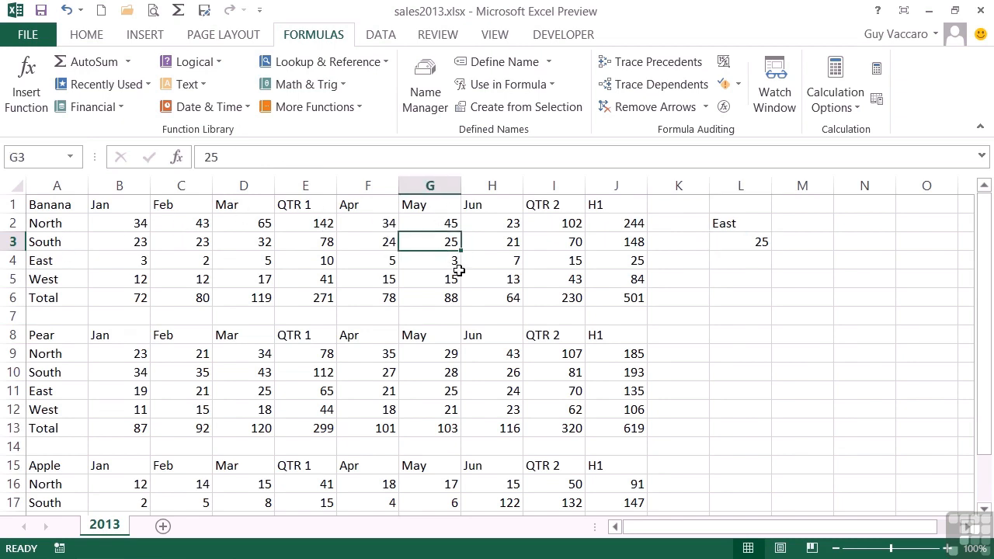
{"action": "left_click", "coordinate": [757, 242]}
{"action": "double_click", "coordinate": [758, 242]}
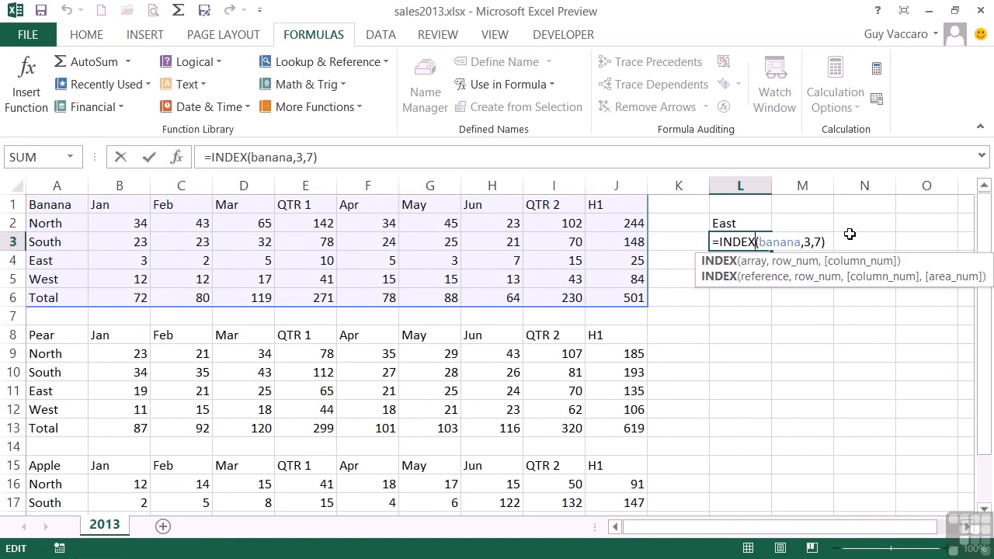
{"action": "left_click", "coordinate": [812, 241]}
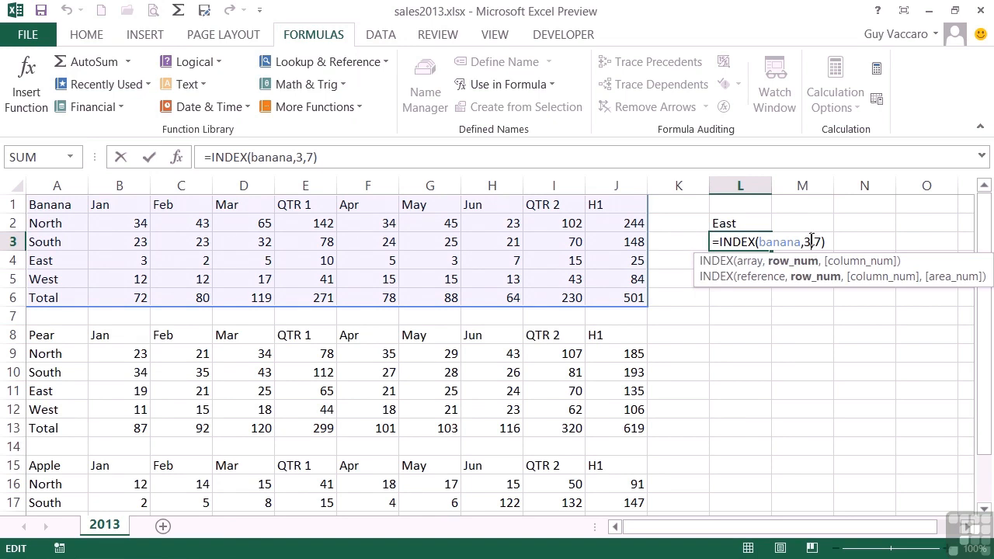
{"action": "key", "text": "BackSpace"}
{"action": "type", "text": "1"}
{"action": "key", "text": "Return"}
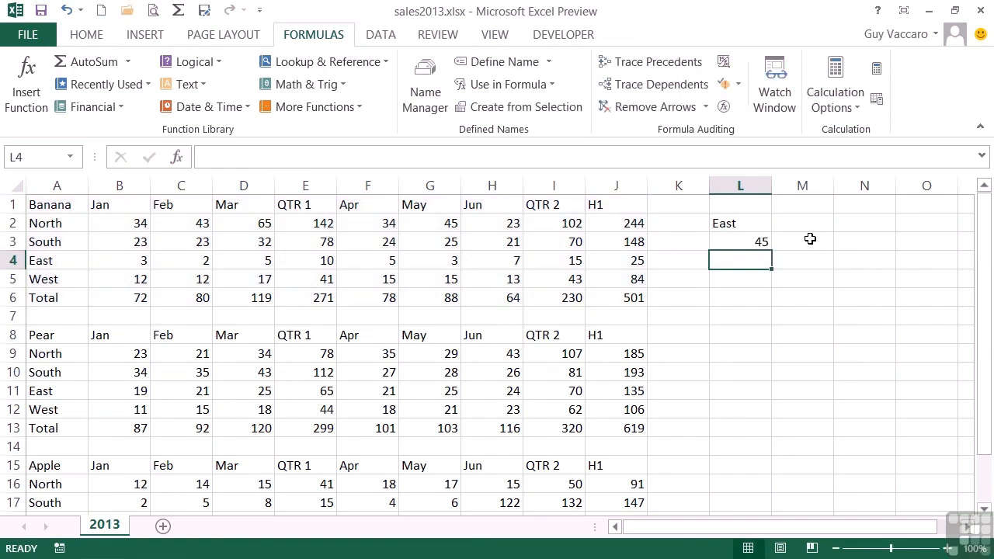
{"action": "key", "text": "Up"}
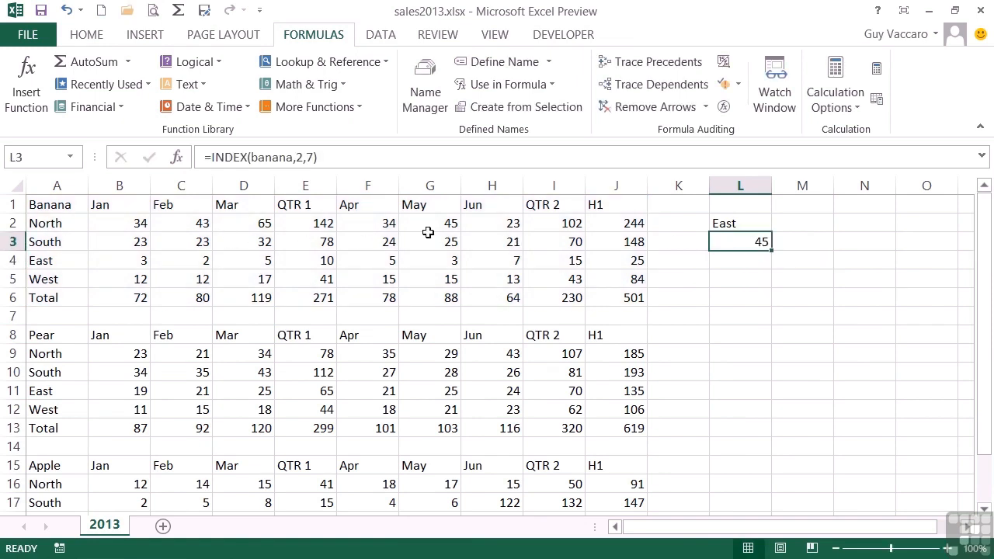
Step: Start an INDEX formula in cell L5 with the named ranges (banana,pear,apple) as its multi-area reference
{"action": "left_click", "coordinate": [744, 280]}
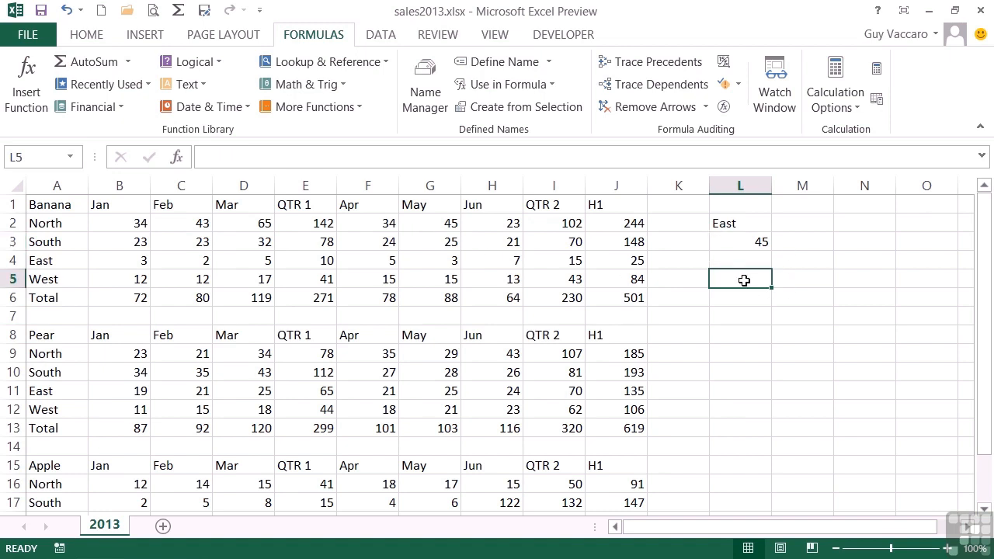
{"action": "type", "text": "=inde"}
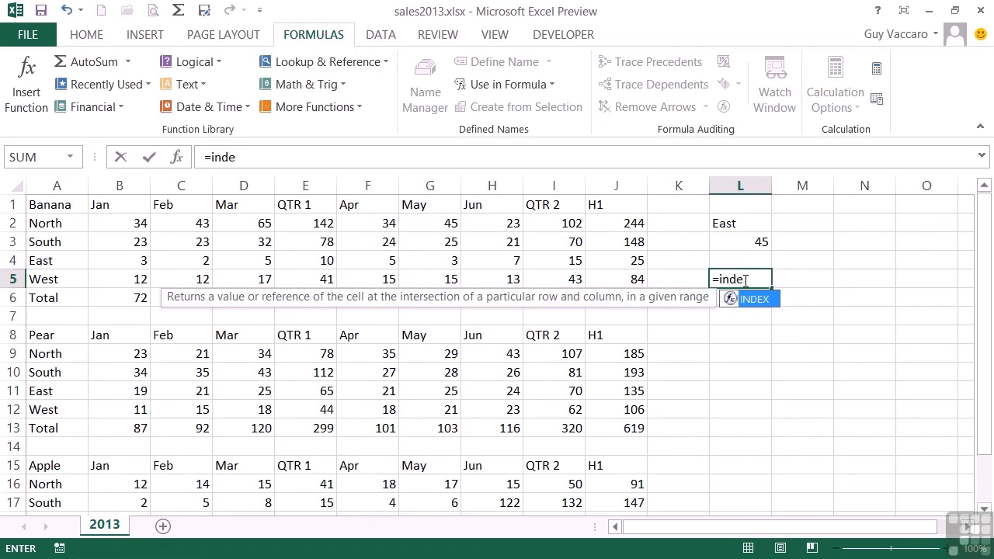
{"action": "type", "text": "x("}
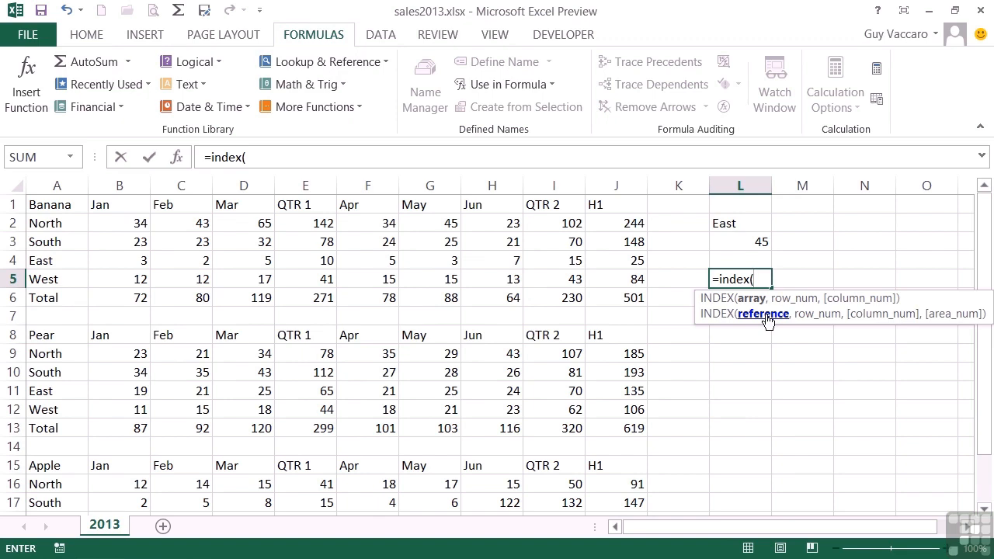
{"action": "left_click", "coordinate": [766, 278]}
{"action": "type", "text": "("}
{"action": "type", "text": "ban"}
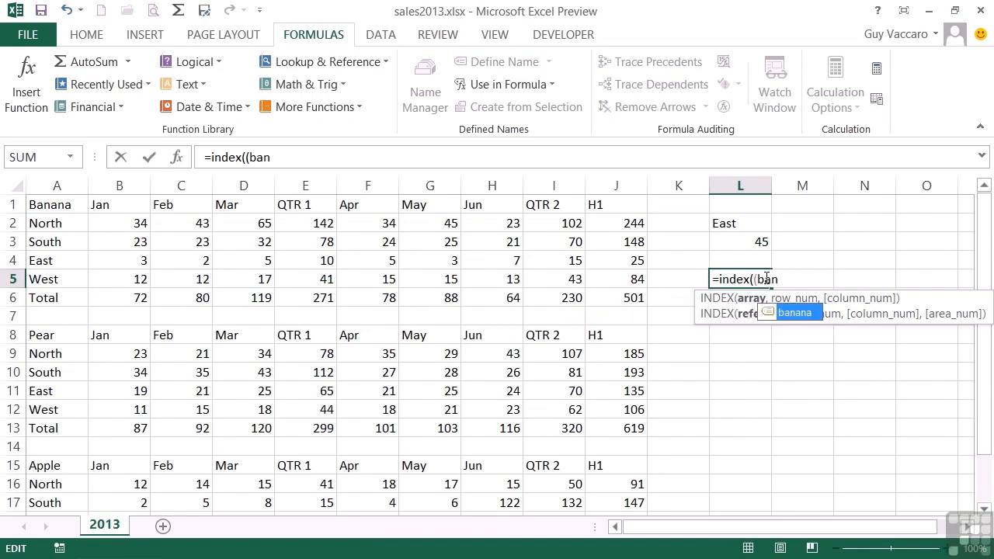
{"action": "double_click", "coordinate": [795, 313]}
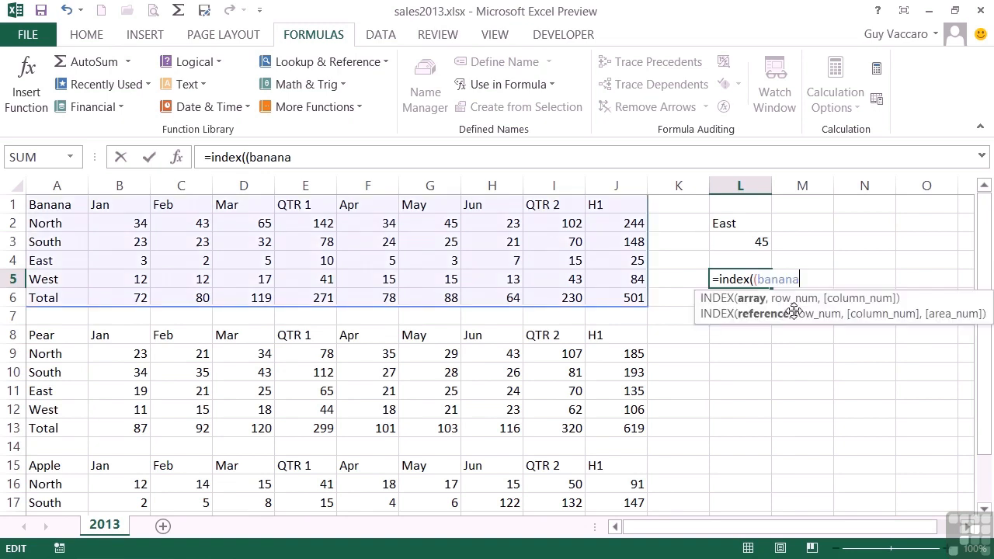
{"action": "type", "text": ",pea"}
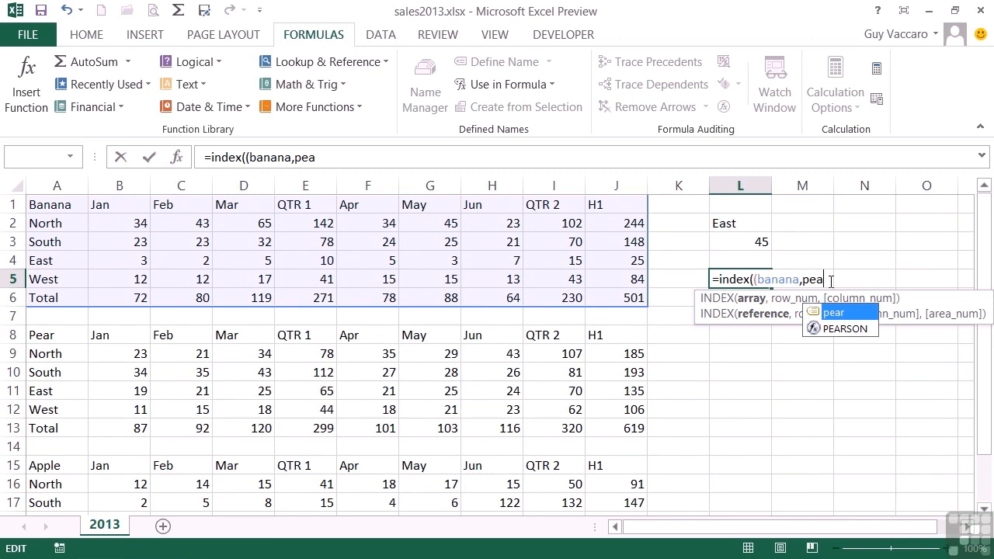
{"action": "double_click", "coordinate": [833, 312]}
{"action": "type", "text": ","}
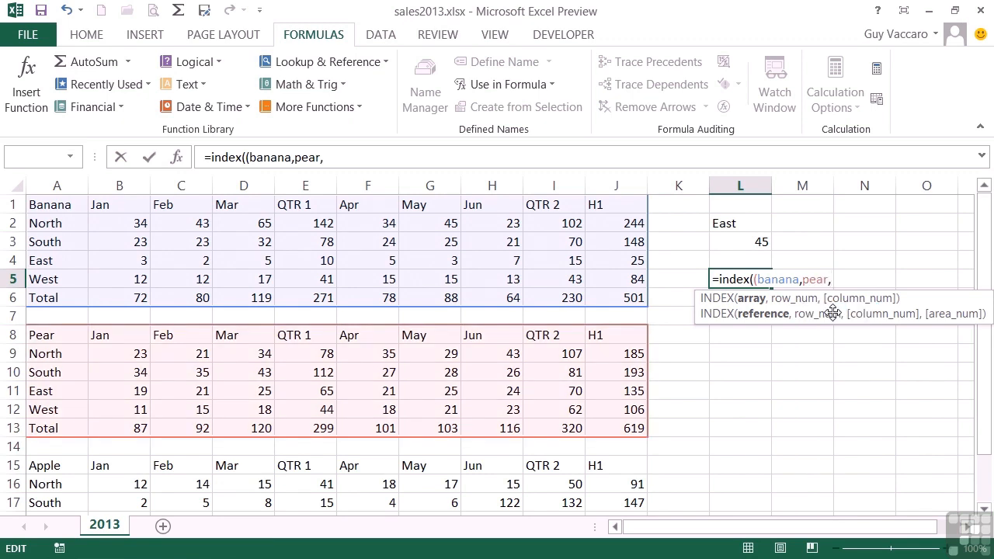
{"action": "type", "text": "appl"}
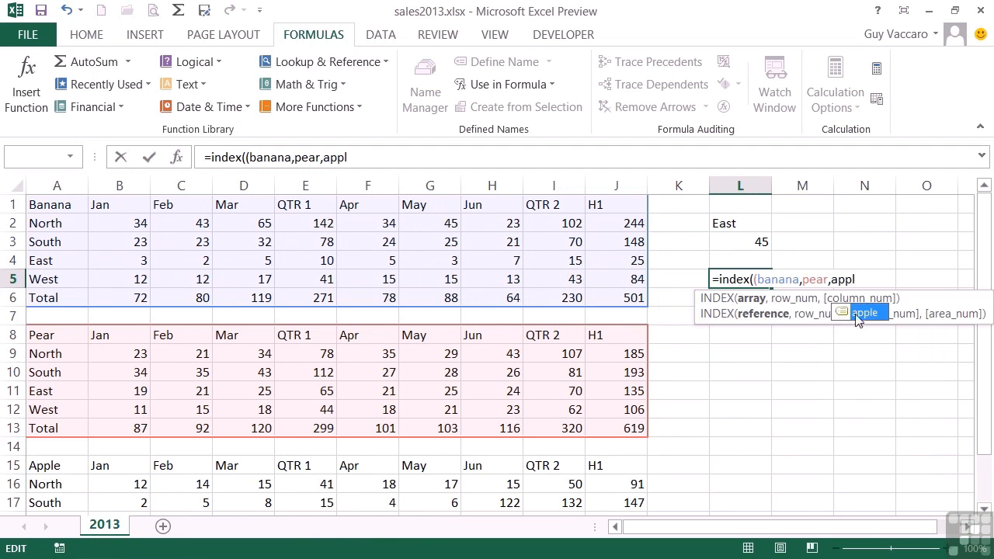
{"action": "double_click", "coordinate": [862, 313]}
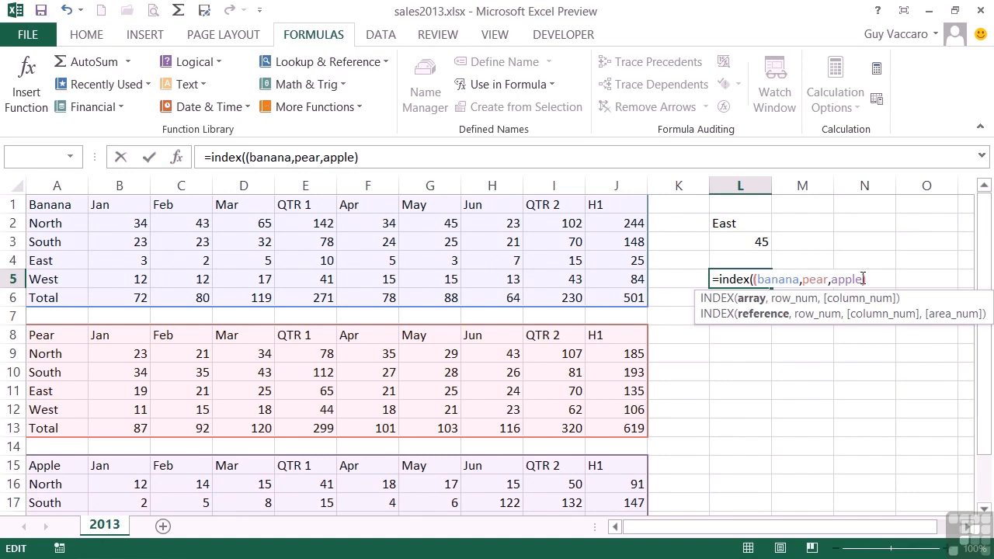
Step: Complete the INDEX formula in L5 with row number 5 and column number 4, leaving out the area number
{"action": "type", "text": ","}
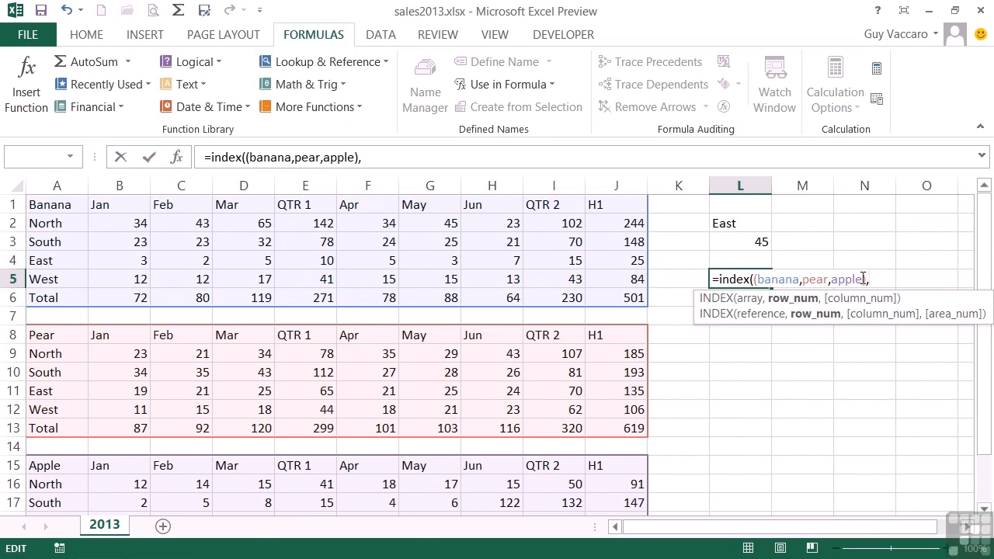
{"action": "type", "text": "5,4"}
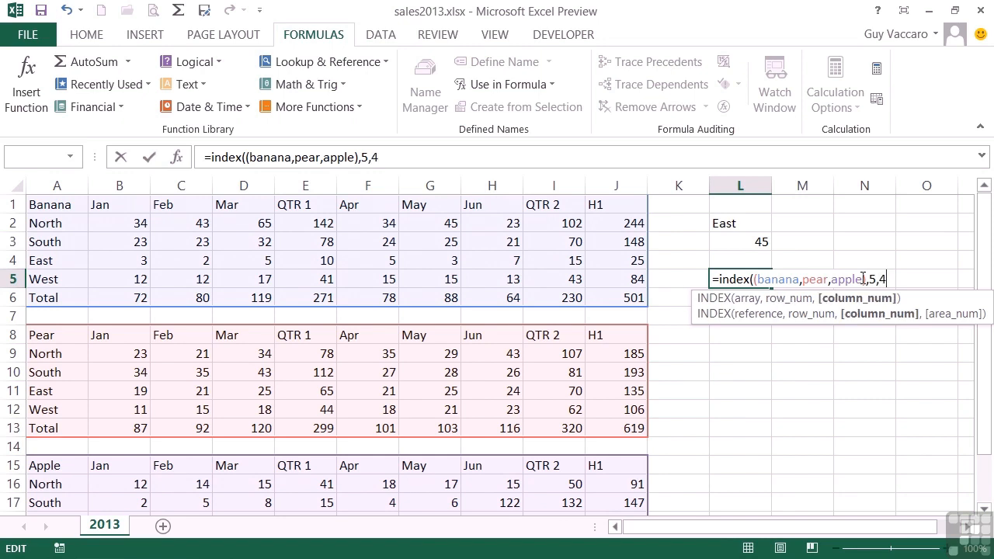
{"action": "type", "text": ")"}
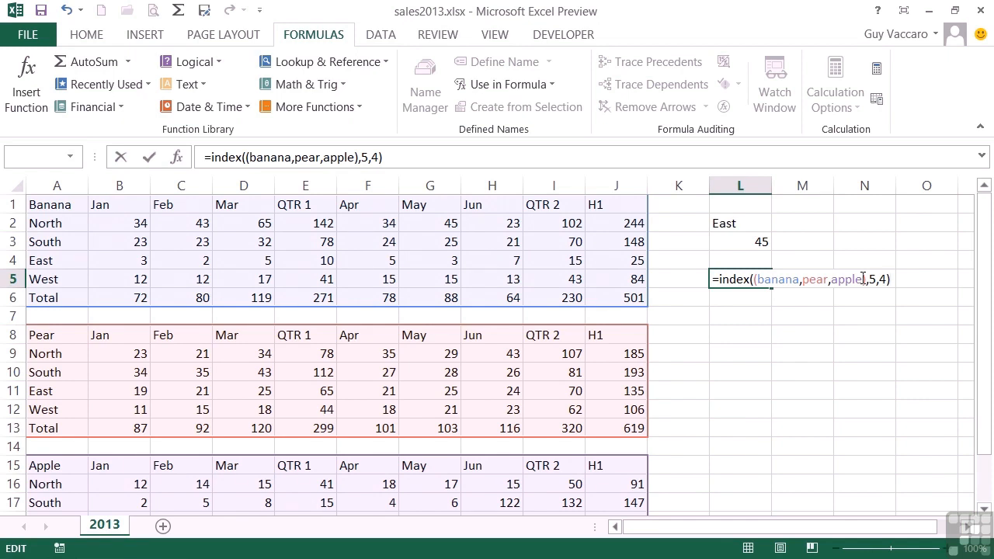
{"action": "key", "text": "Return"}
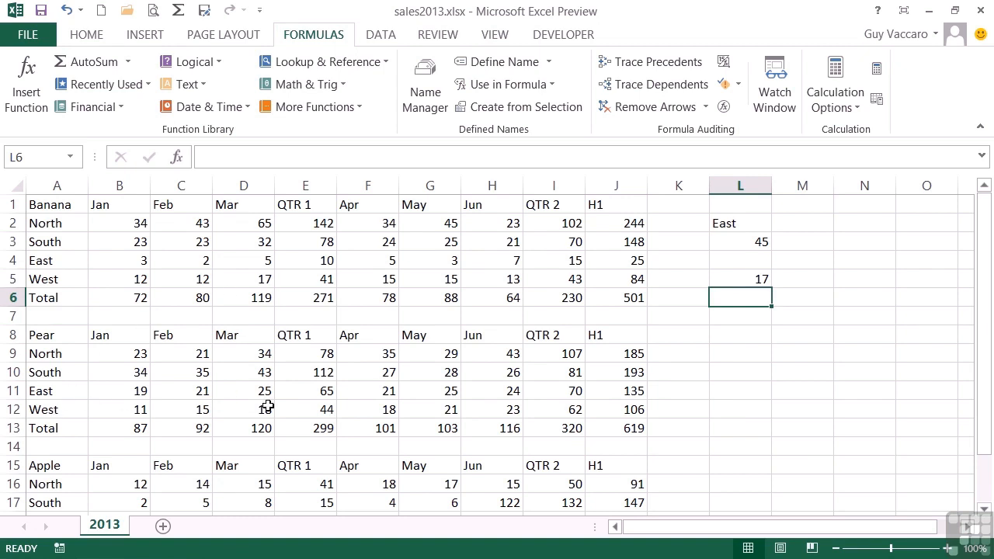
Step: Add area number 3 to the INDEX formula in L5 so it looks up the value in the apple range
{"action": "scroll", "coordinate": [244, 415], "scroll_direction": "down", "scroll_amount": 2}
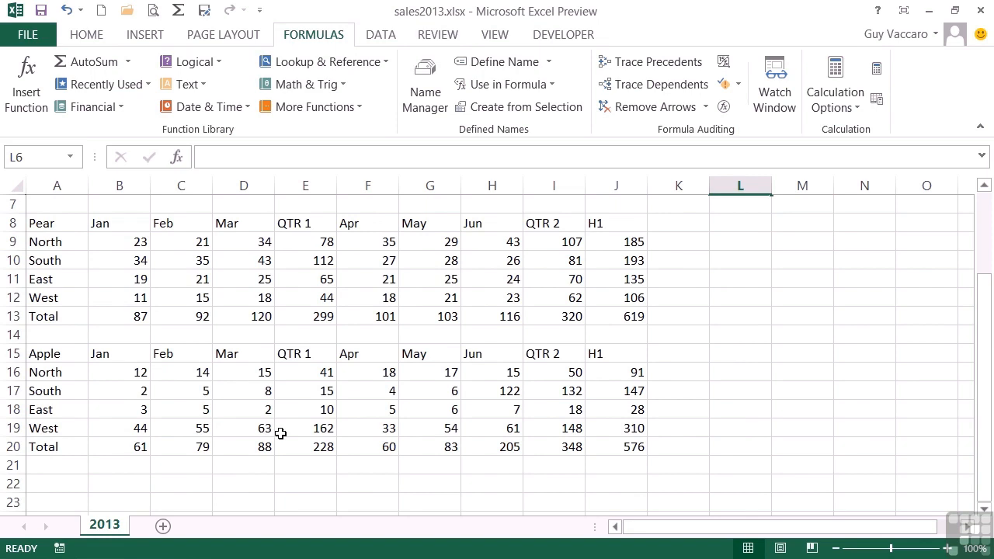
{"action": "scroll", "coordinate": [281, 434], "scroll_direction": "up", "scroll_amount": 2}
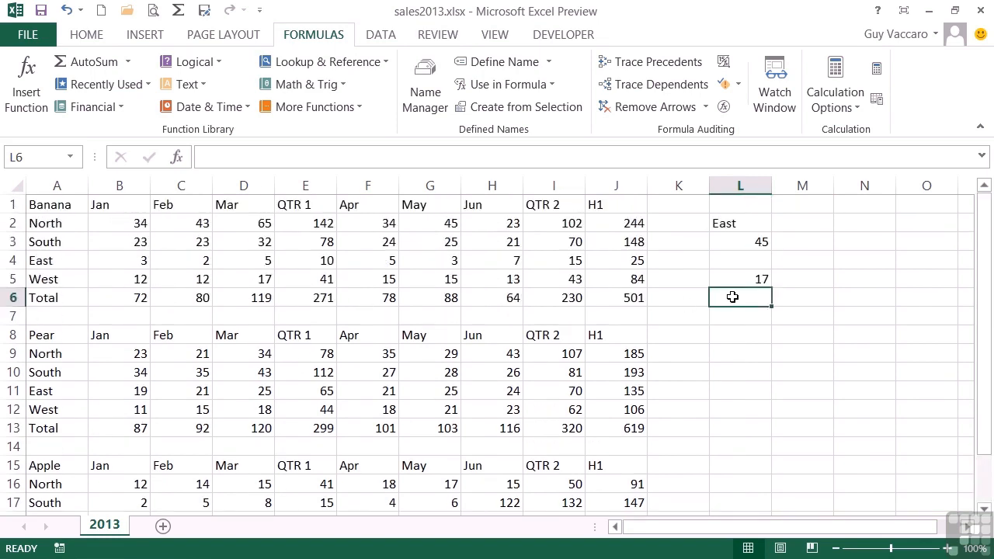
{"action": "double_click", "coordinate": [762, 278]}
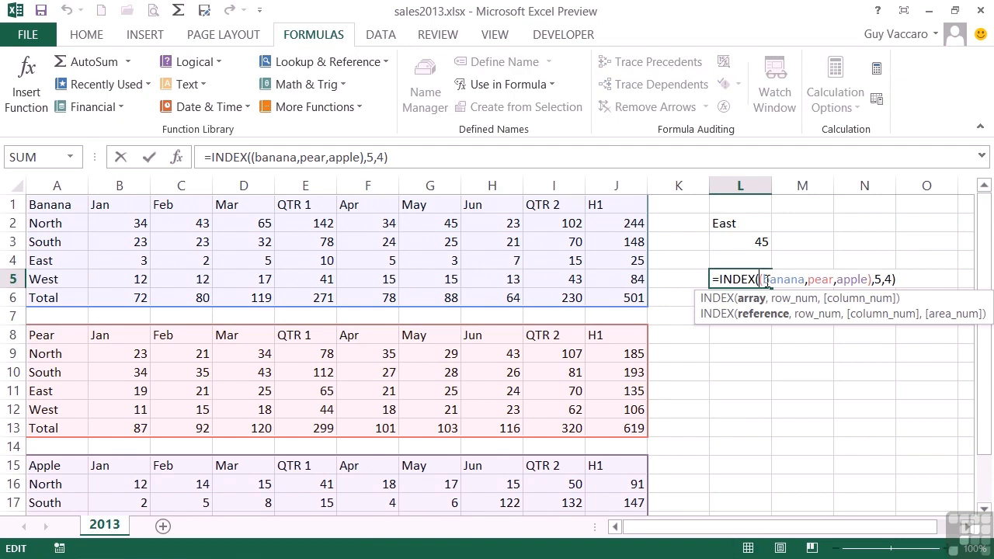
{"action": "left_click", "coordinate": [895, 279]}
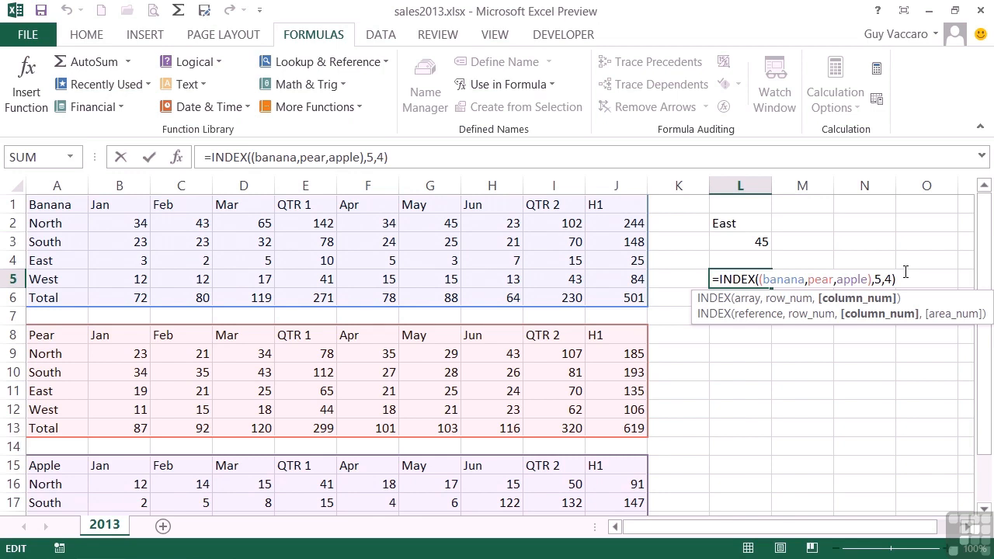
{"action": "type", "text": ","}
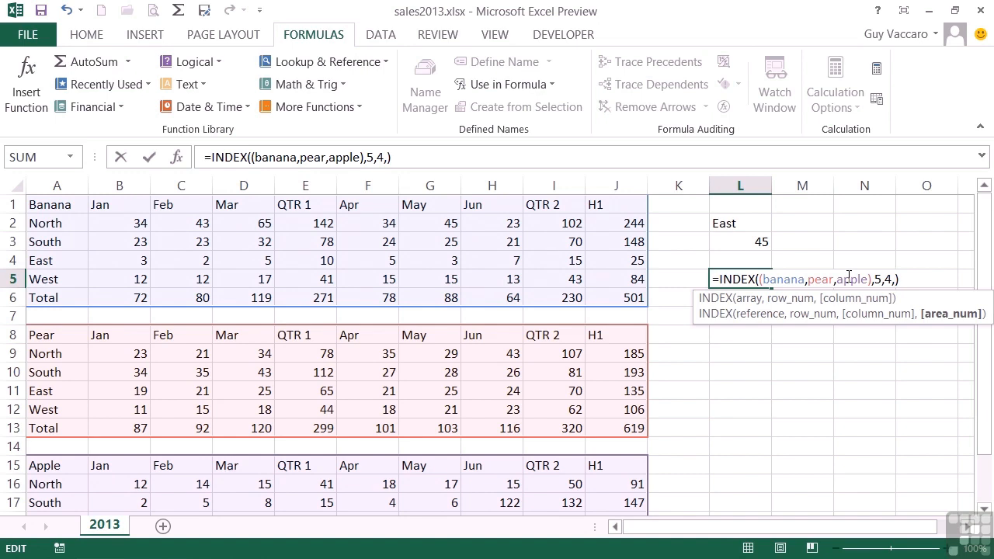
{"action": "type", "text": "3"}
{"action": "key", "text": "Return"}
{"action": "key", "text": "Up"}
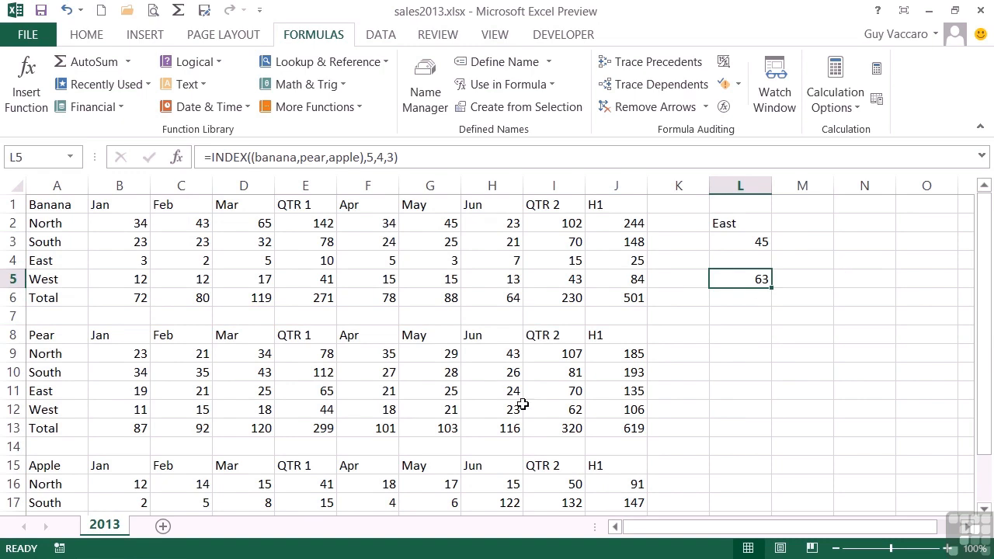
Step: Check the L5 result against the West March figure in the Apple table and reopen the L5 formula for review
{"action": "scroll", "coordinate": [89, 449], "scroll_direction": "down", "scroll_amount": 2}
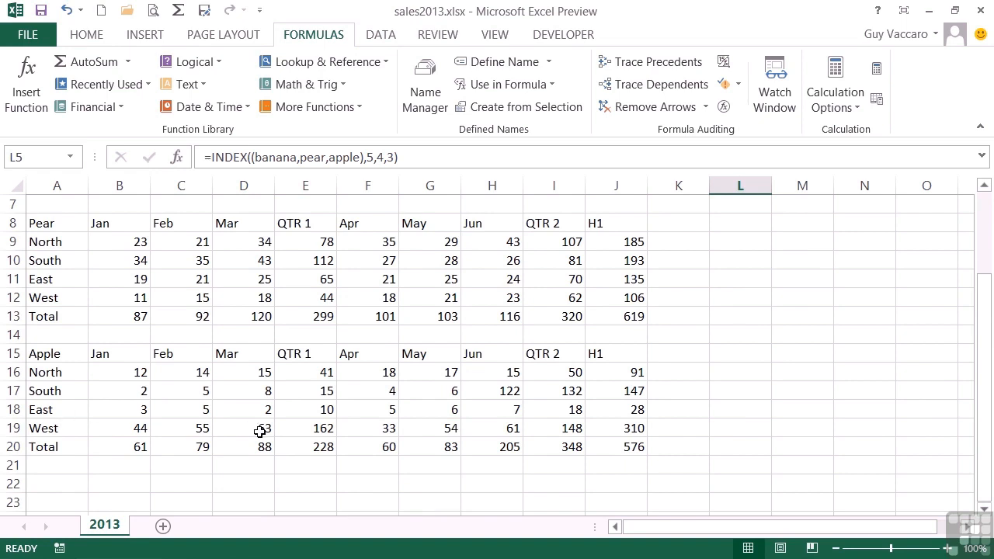
{"action": "scroll", "coordinate": [744, 409], "scroll_direction": "up", "scroll_amount": 2}
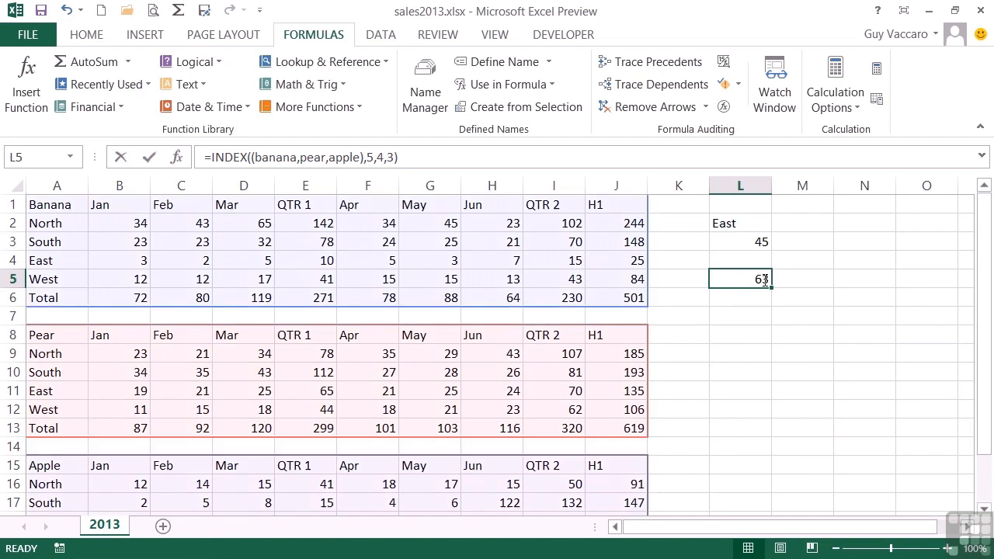
{"action": "double_click", "coordinate": [762, 276]}
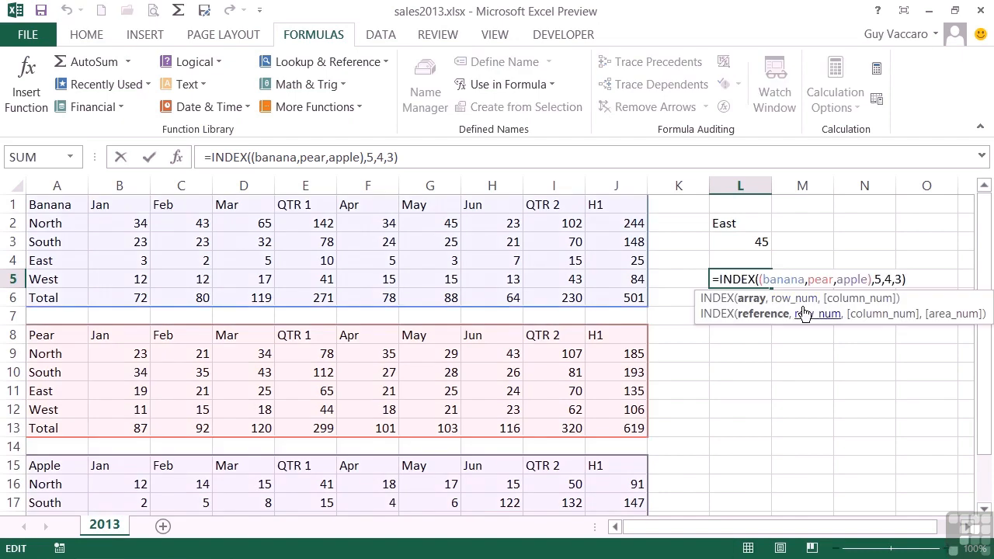